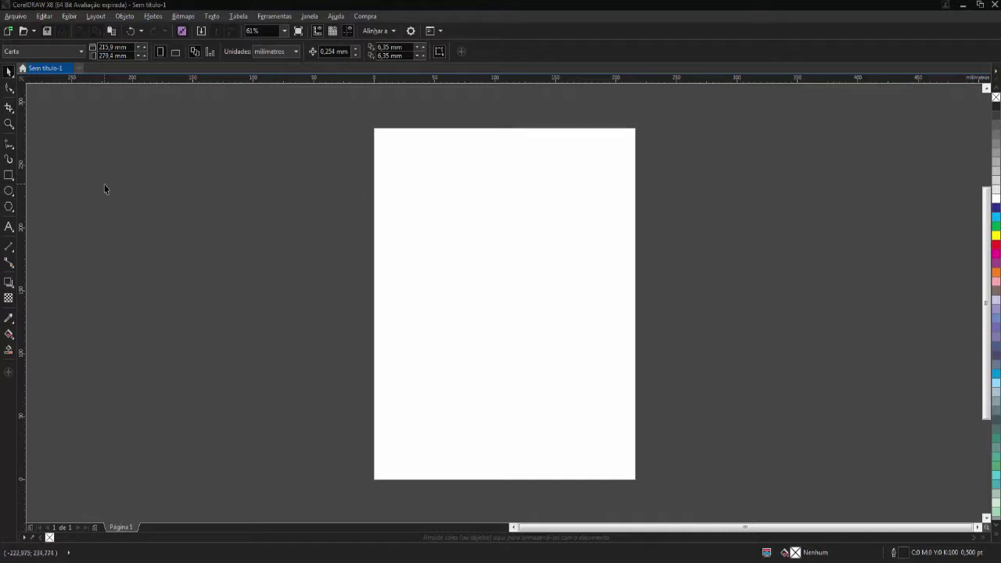
# Draw three rectangles on the page: about 182 × 77 mm, about 41 × 34 mm, and a square of about 69 mm
pyautogui.click(10, 176)
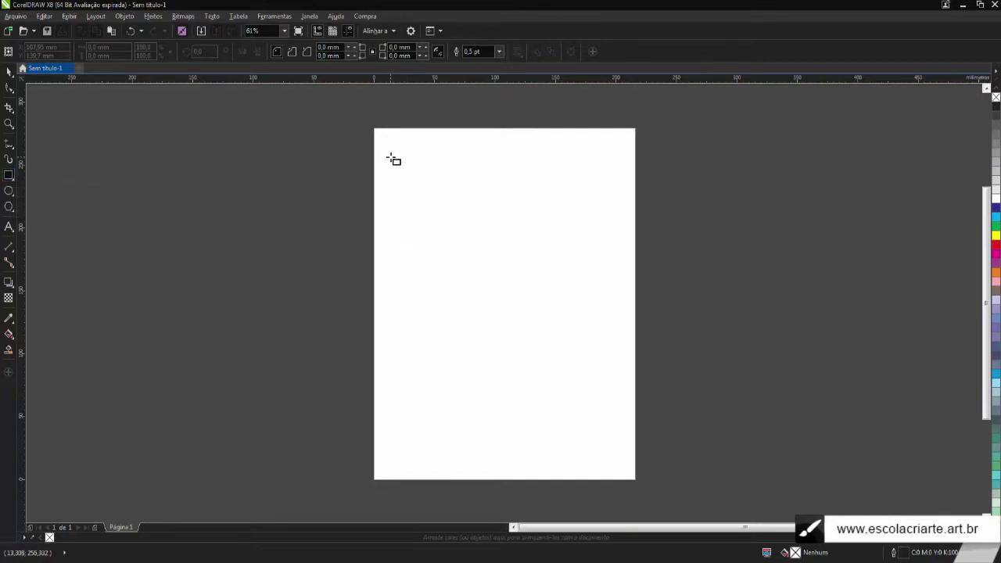
pyautogui.moveTo(390, 157); pyautogui.dragTo(612, 253)
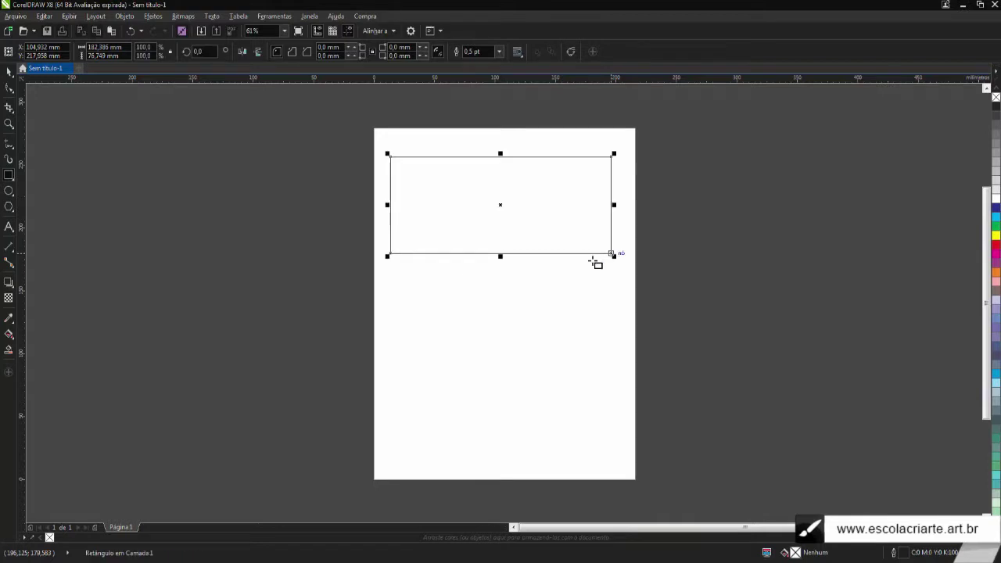
pyautogui.moveTo(396, 277); pyautogui.dragTo(446, 319)
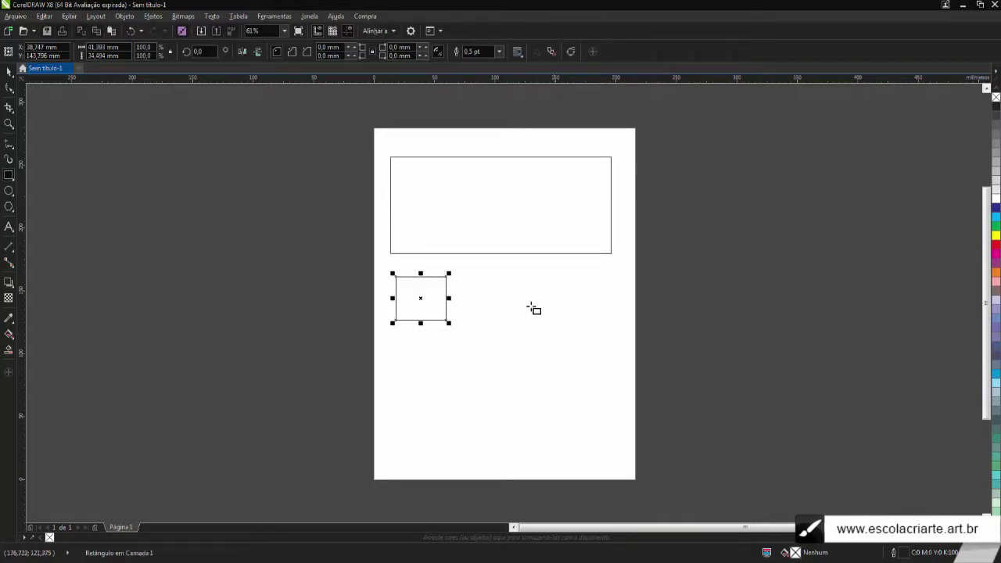
pyautogui.moveTo(491, 288); pyautogui.dragTo(578, 342)
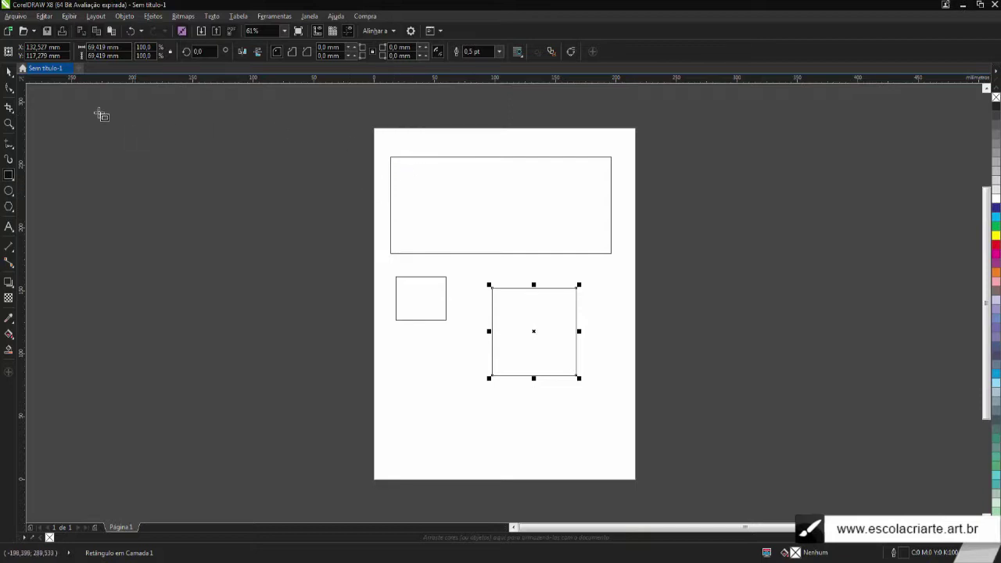
# Delete all three rectangles from the page
pyautogui.click(6, 72)
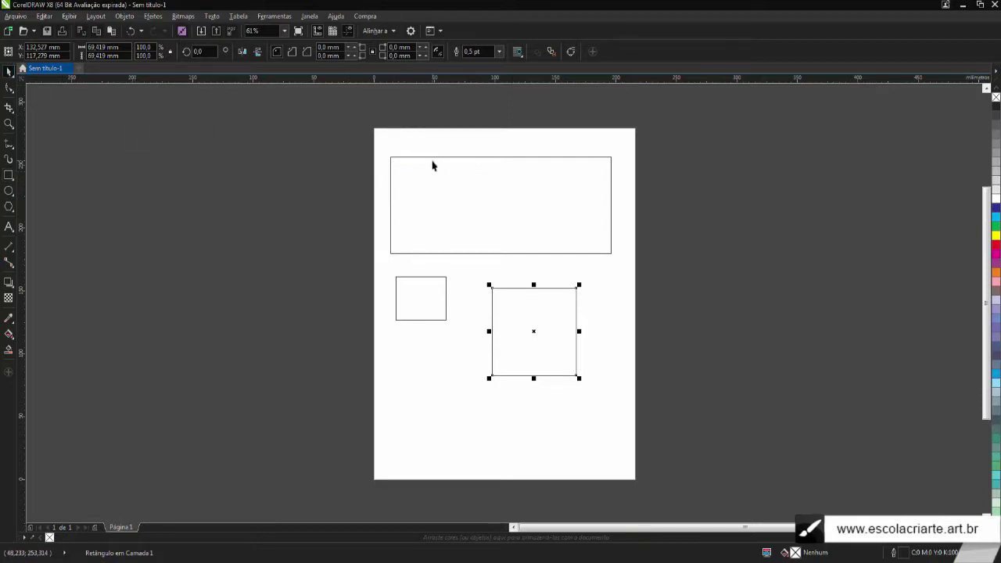
pyautogui.click(472, 186)
pyautogui.press('Delete')
pyautogui.click(440, 292)
pyautogui.press('Delete')
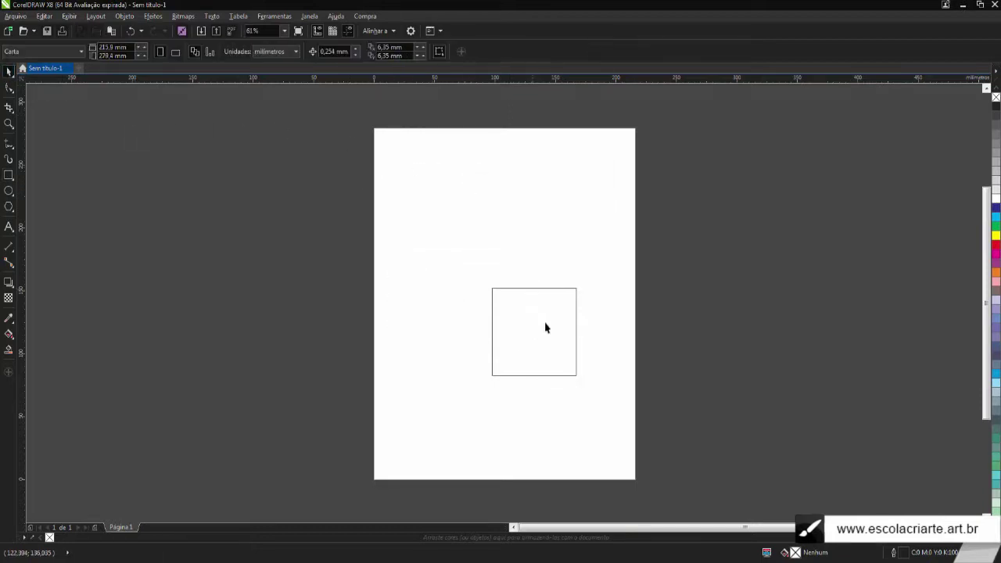
pyautogui.click(545, 326)
pyautogui.press('Delete')
# Draw two trial rectangles of about 53 × 28 mm and 172 × 66 mm, deleting each one after drawing it
pyautogui.click(8, 175)
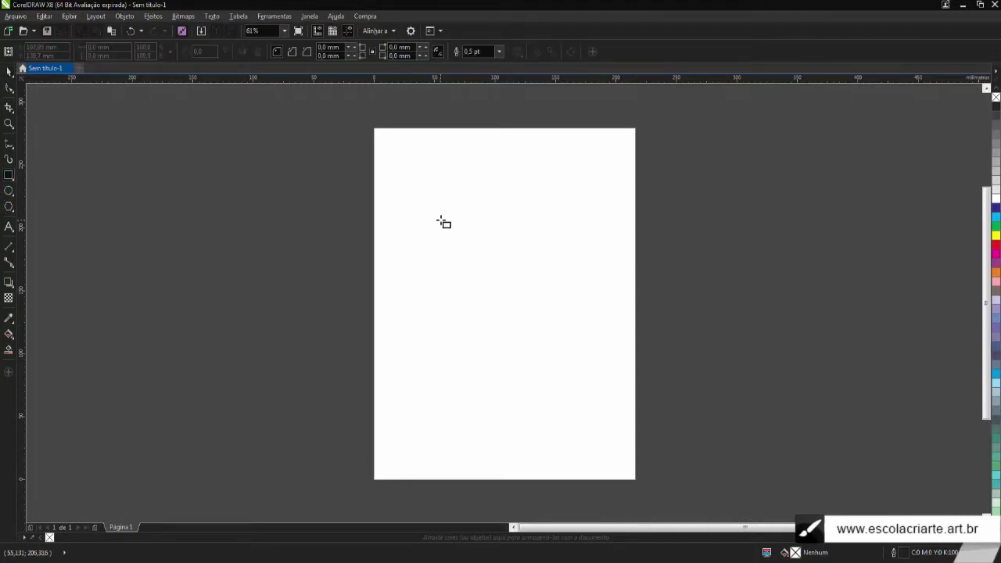
pyautogui.moveTo(429, 204); pyautogui.dragTo(493, 239)
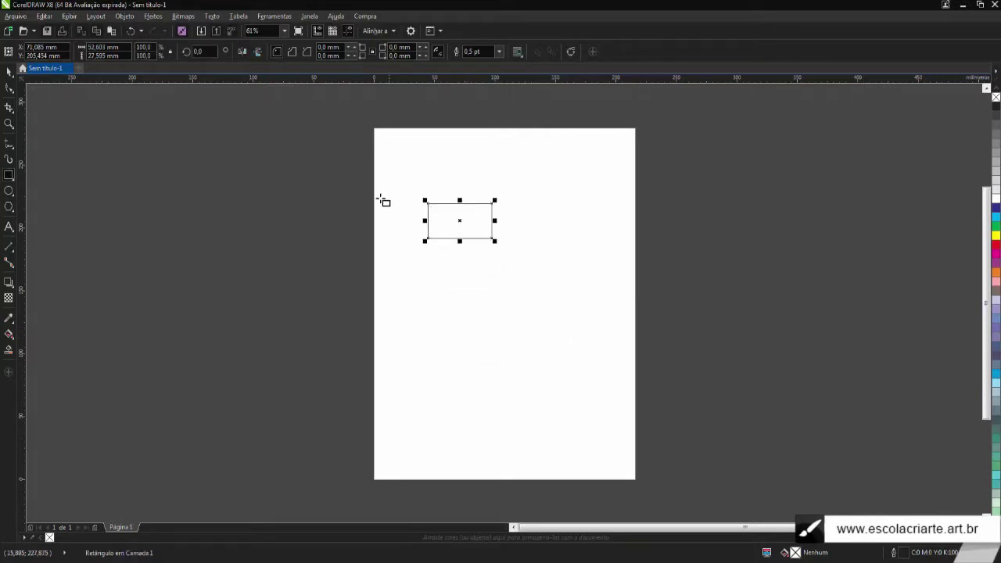
pyautogui.press('Delete')
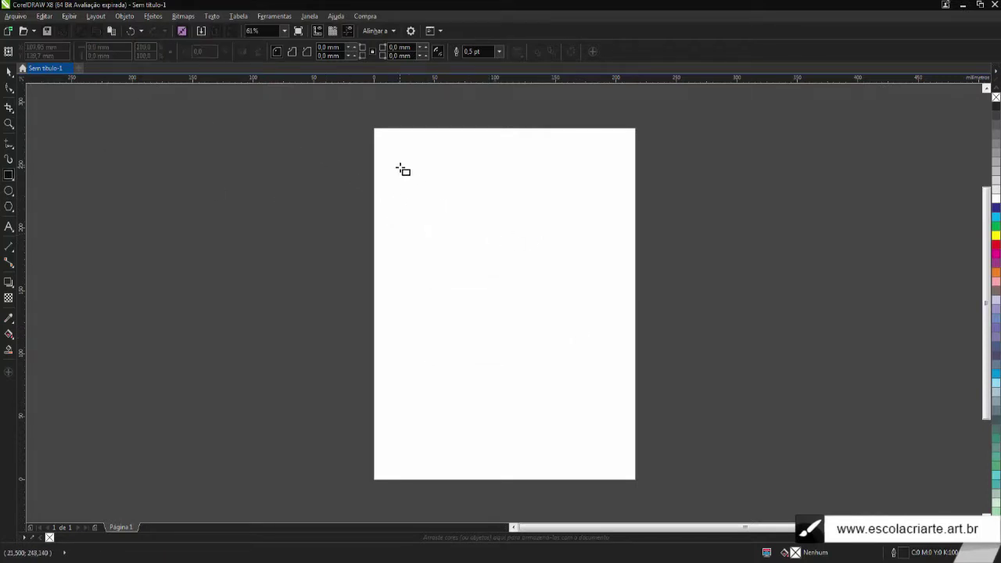
pyautogui.moveTo(400, 168); pyautogui.dragTo(608, 250)
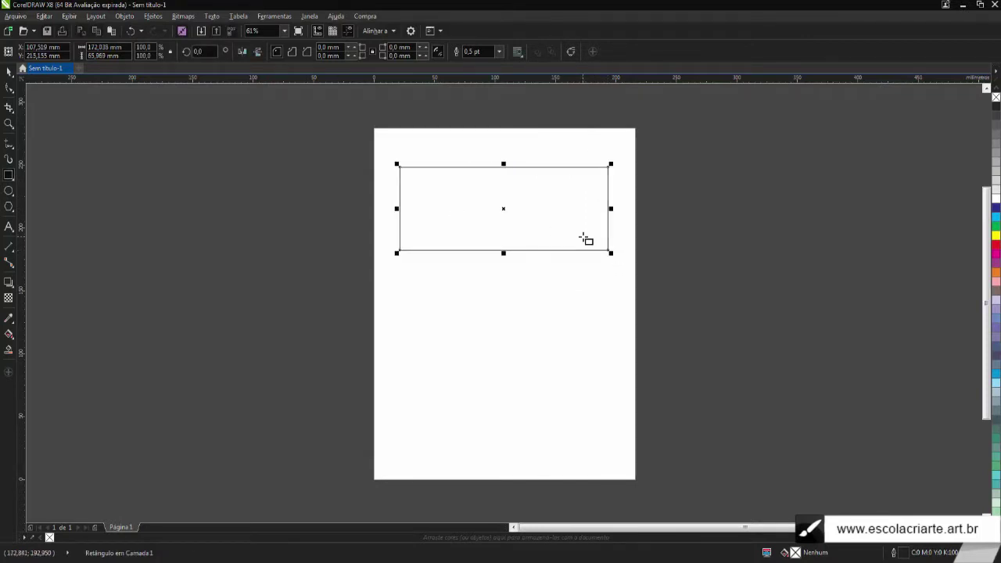
pyautogui.press('Delete')
# Draw a rectangle about 100 × 97 mm and move it towards the middle of the page
pyautogui.moveTo(416, 202); pyautogui.dragTo(538, 324)
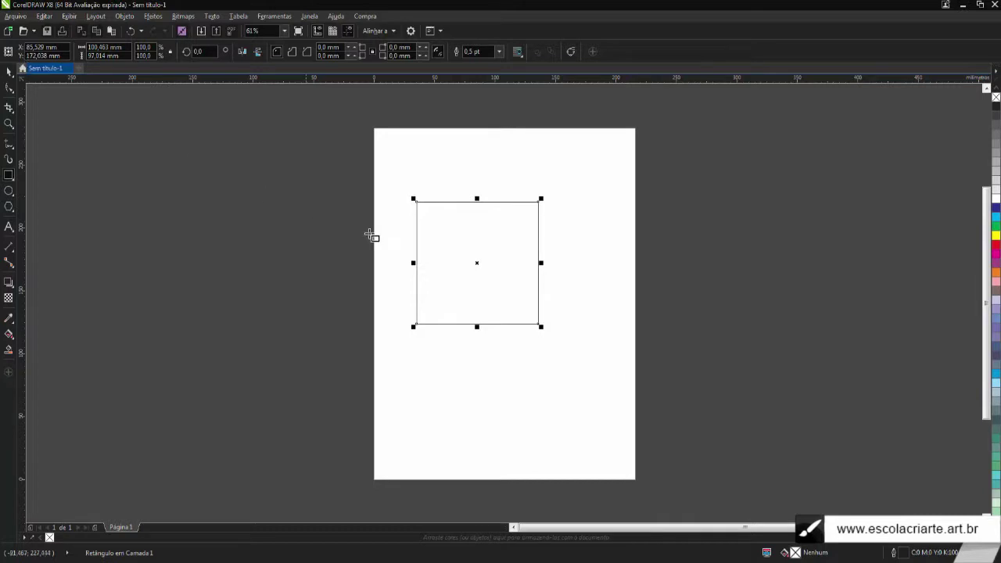
pyautogui.click(6, 73)
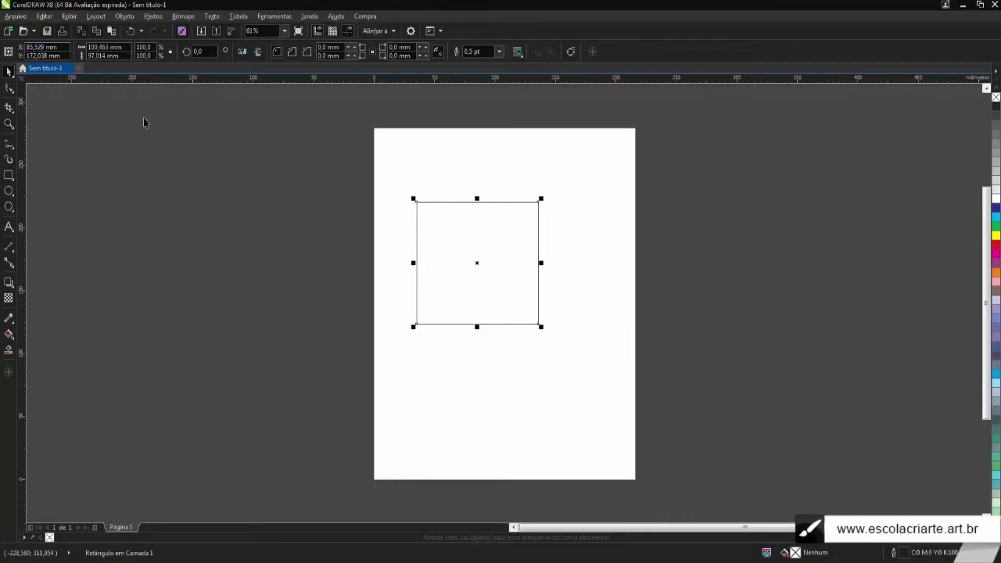
pyautogui.moveTo(463, 244)
pyautogui.mouseDown()
pyautogui.moveTo(489, 250)
pyautogui.moveTo(474, 255)
pyautogui.mouseUp()
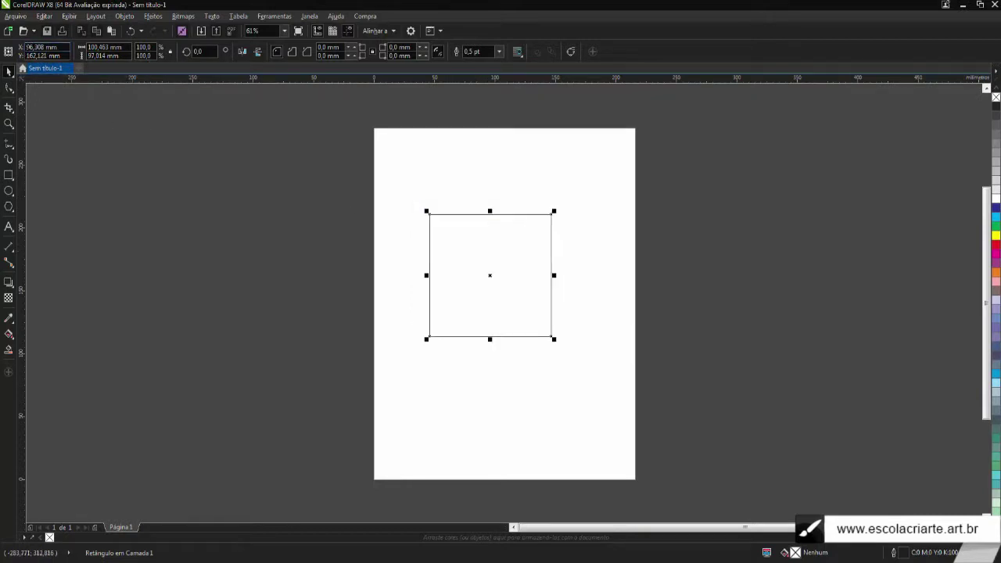
pyautogui.moveTo(438, 231); pyautogui.dragTo(492, 263)
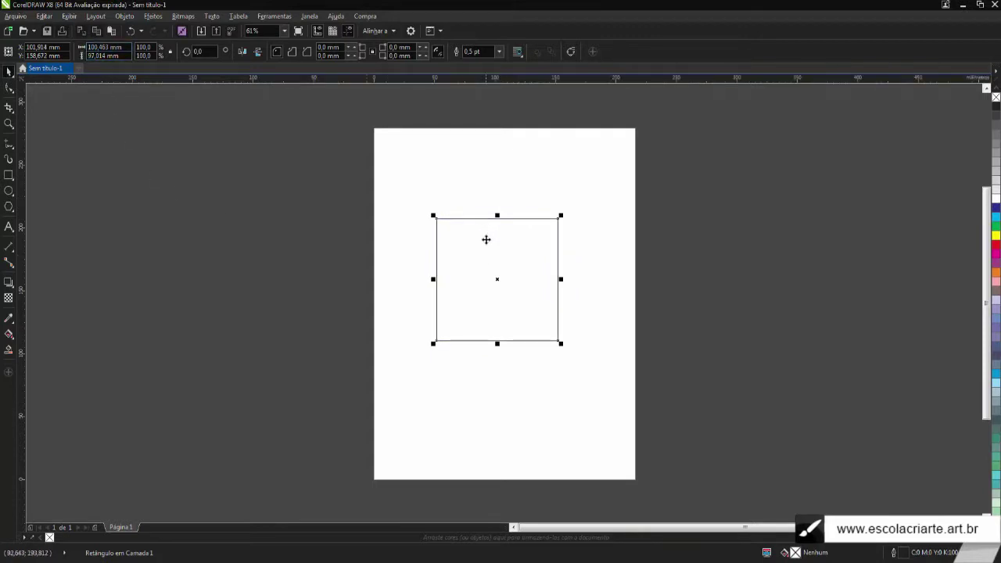
pyautogui.moveTo(485, 239)
pyautogui.mouseDown()
pyautogui.moveTo(480, 233)
pyautogui.moveTo(496, 226)
pyautogui.moveTo(493, 257)
pyautogui.moveTo(493, 223)
pyautogui.moveTo(493, 240)
pyautogui.mouseUp()
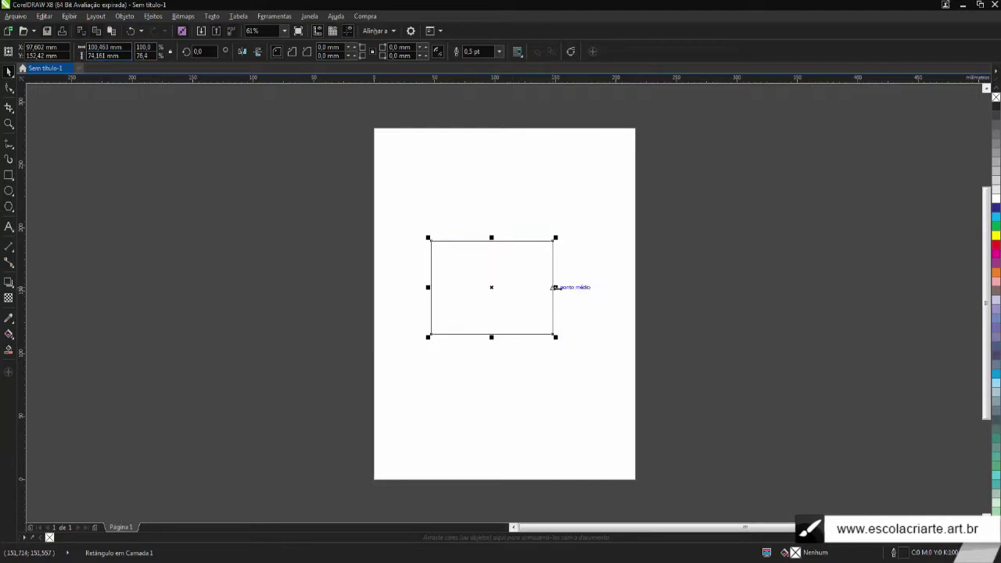
# Resize the rectangle to about 110 × 74 mm and rotate it by 50 degrees
pyautogui.moveTo(555, 287)
pyautogui.mouseDown()
pyautogui.moveTo(584, 287)
pyautogui.moveTo(566, 279)
pyautogui.mouseUp()
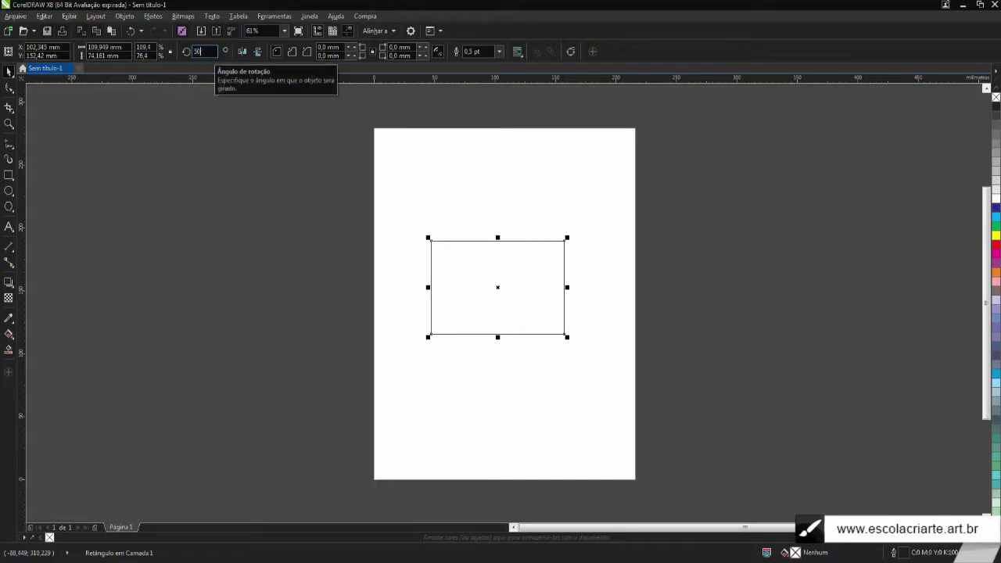
pyautogui.press('Return')
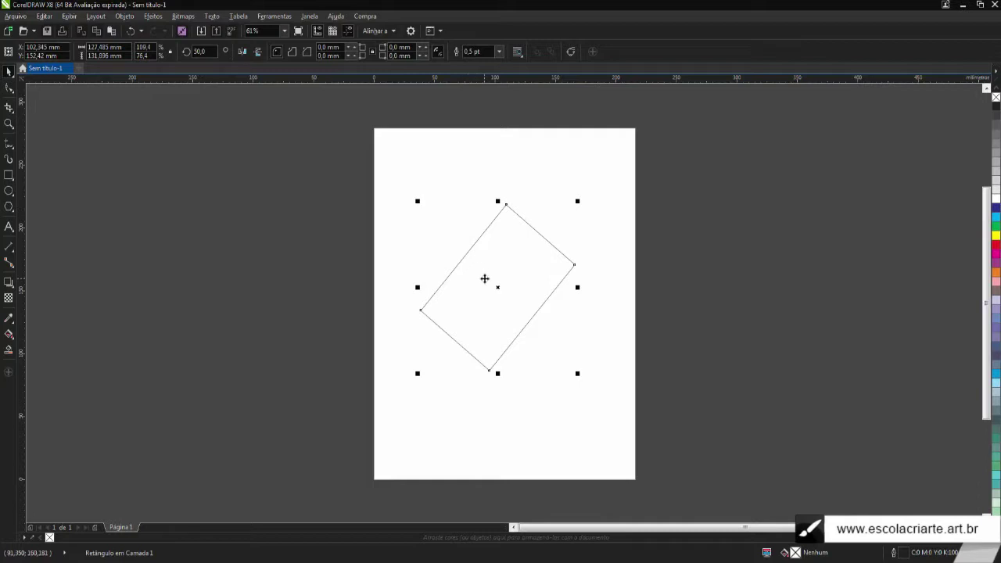
# Mirror the rotated rectangle repeatedly, both vertically and horizontally, ending in its original 50-degree orientation
pyautogui.click(257, 52)
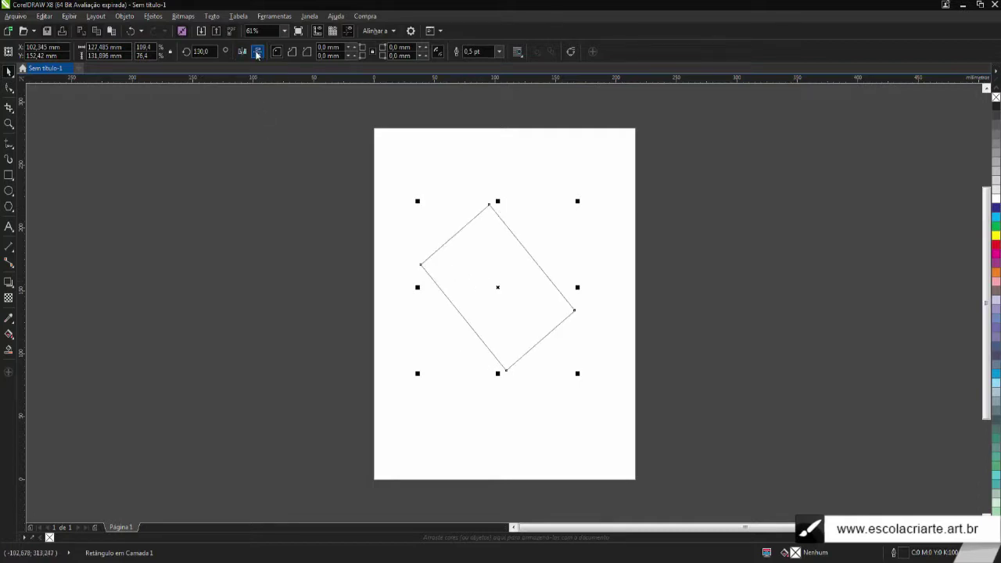
pyautogui.click(257, 52)
pyautogui.click(257, 52)
pyautogui.click(257, 51)
pyautogui.click(258, 52)
pyautogui.click(257, 51)
pyautogui.click(244, 53)
pyautogui.click(257, 52)
pyautogui.click(244, 53)
pyautogui.click(244, 52)
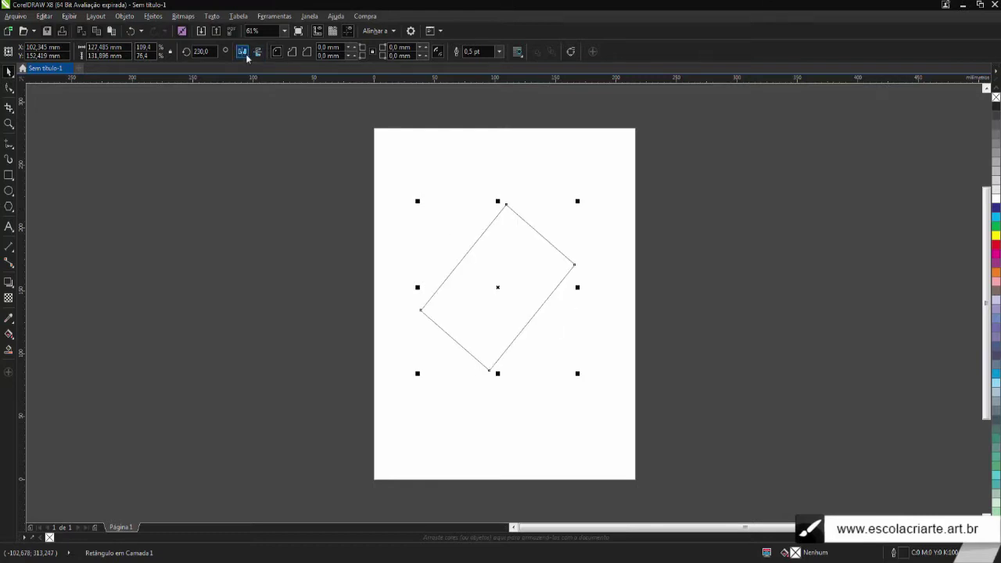
pyautogui.click(254, 55)
pyautogui.click(254, 55)
pyautogui.click(257, 51)
pyautogui.click(257, 52)
pyautogui.click(244, 53)
pyautogui.click(257, 52)
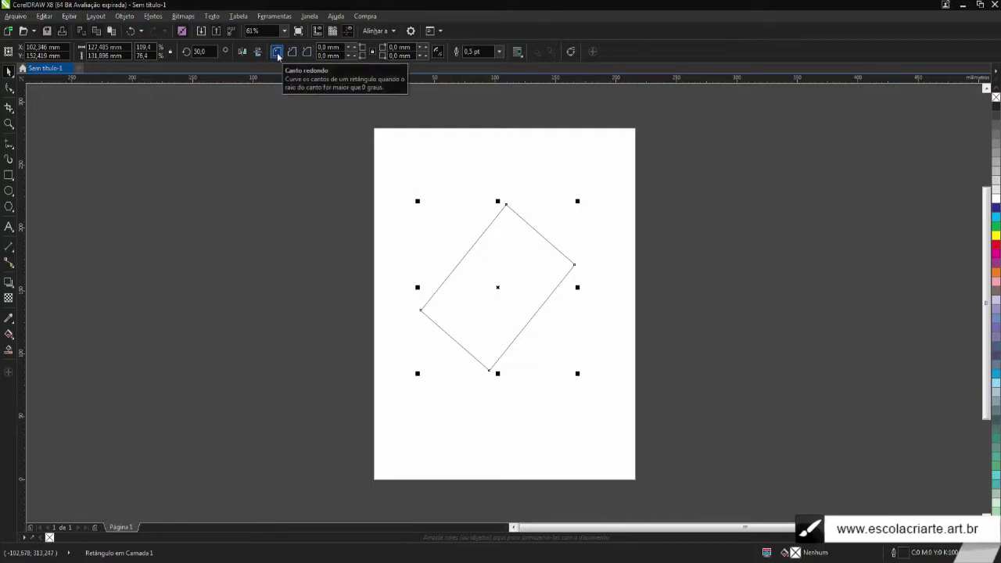
# Round all four corners of the rotated rectangle with the Shape tool to a radius of about 15 mm
pyautogui.click(10, 89)
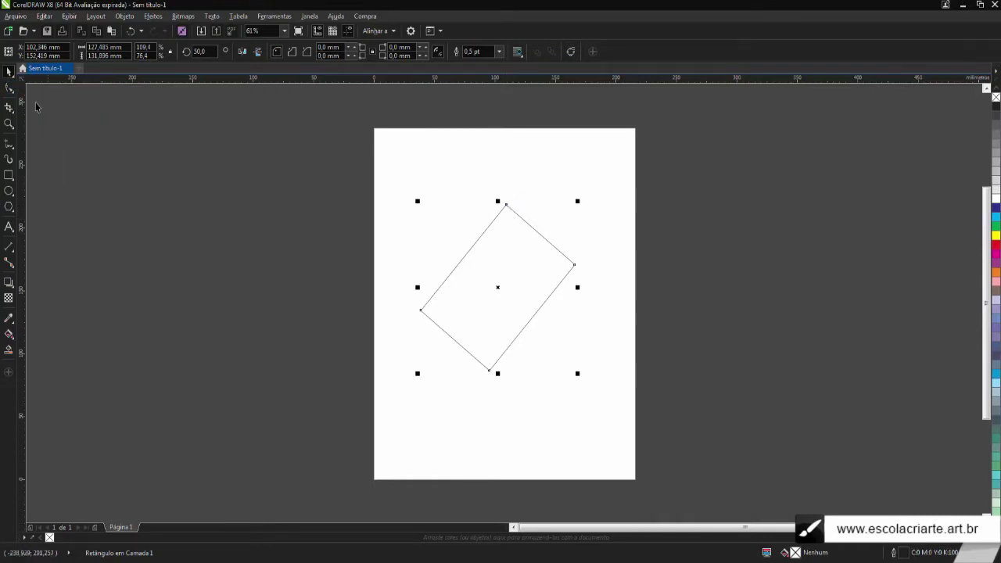
pyautogui.press('F10')
pyautogui.moveTo(503, 209); pyautogui.dragTo(525, 222)
pyautogui.click(6, 72)
pyautogui.click(234, 180)
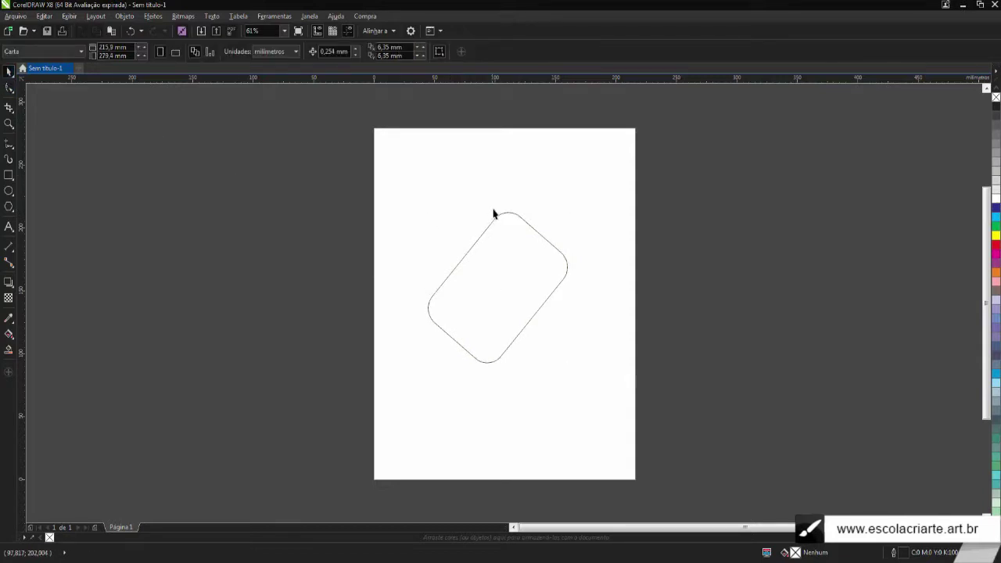
# Change the rectangle's corners to scalloped, try the chamfered style, and return to scalloped corners
pyautogui.click(550, 252)
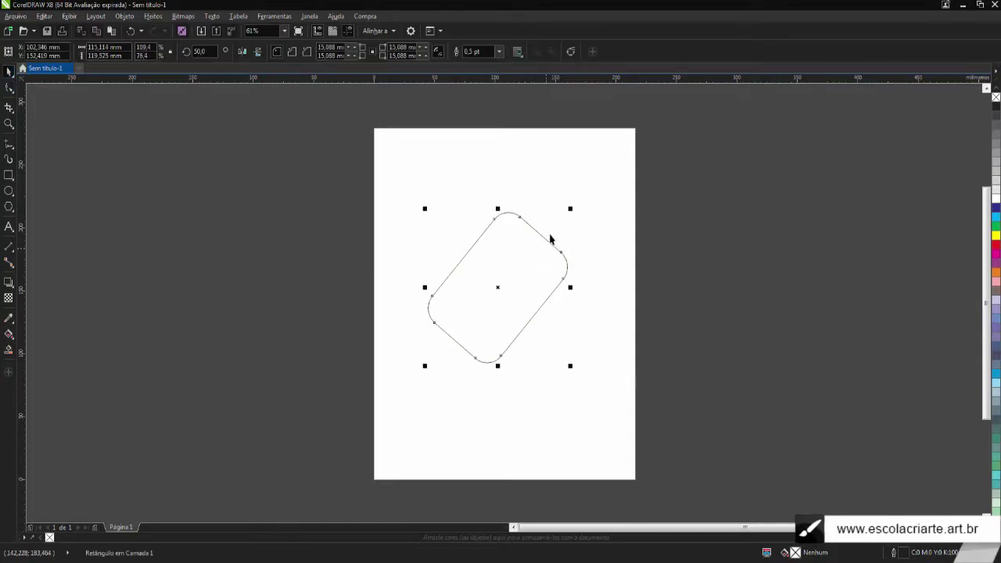
pyautogui.scroll(2, 503, 250)
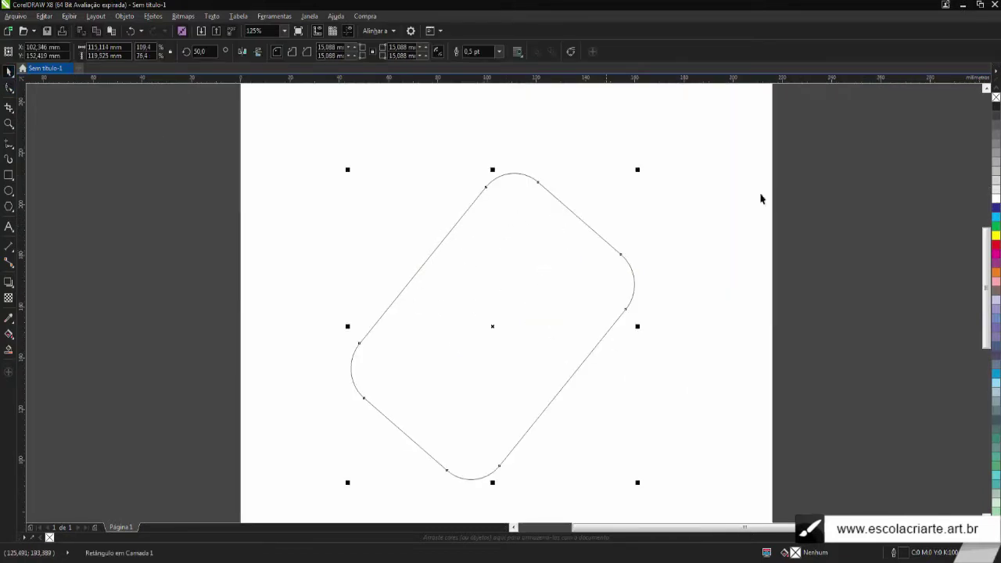
pyautogui.click(290, 53)
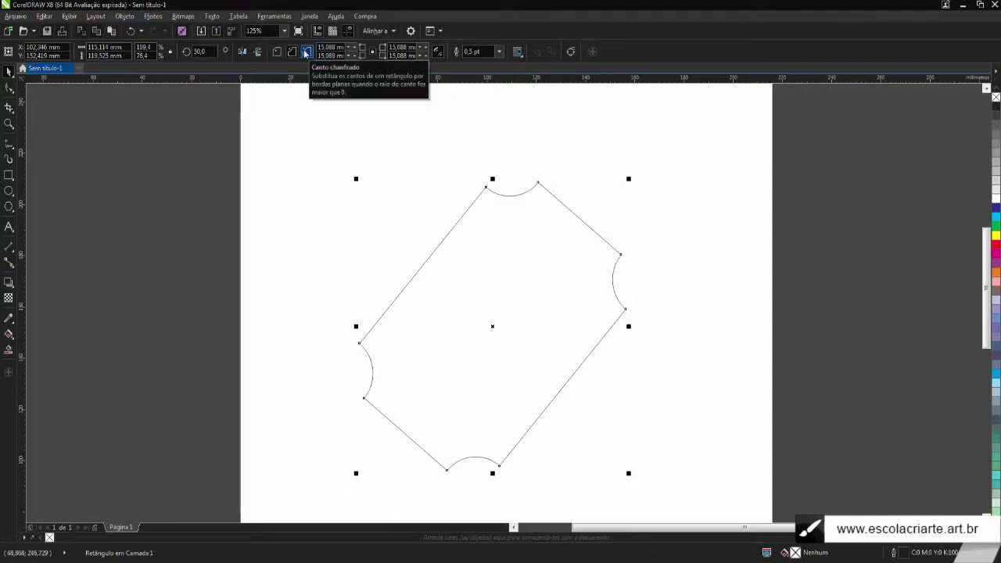
pyautogui.click(306, 52)
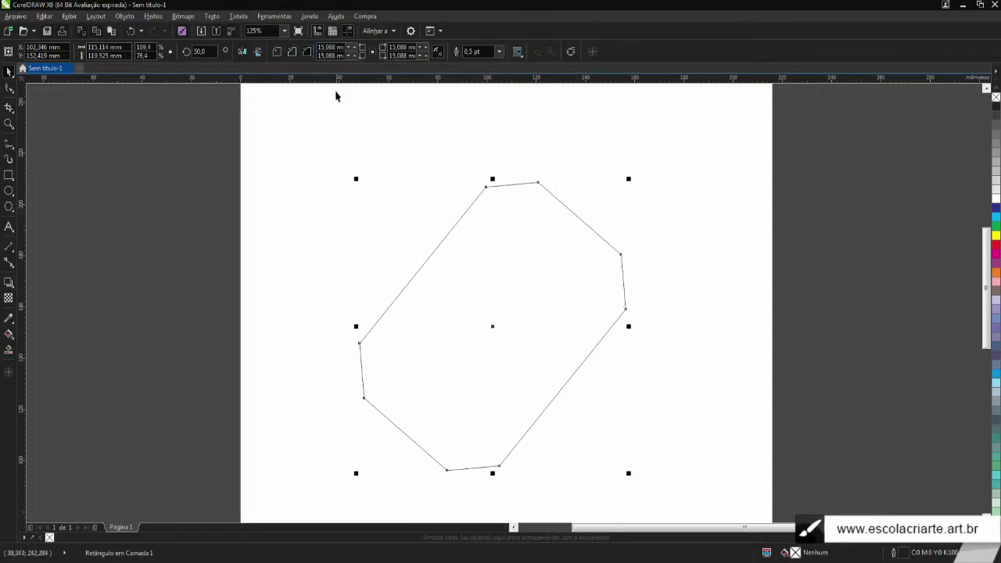
pyautogui.click(293, 55)
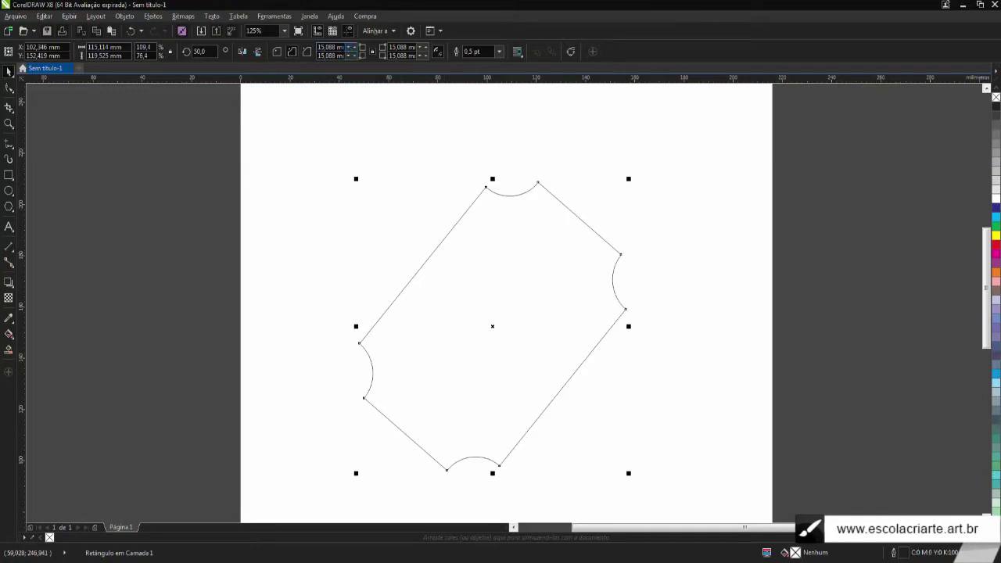
# Set the radius of all four scalloped corners together to 15.888 mm
pyautogui.click(355, 48)
pyautogui.click(355, 47)
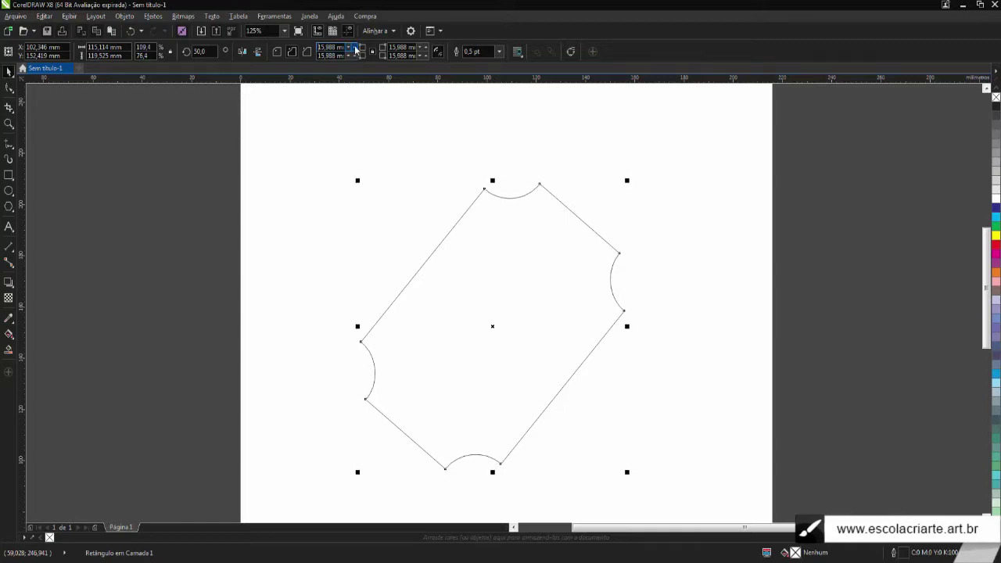
pyautogui.click(355, 48)
pyautogui.click(355, 54)
# Unlink the corner radii and set only the rotated rectangle's uppermost corner to a 25 mm radius
pyautogui.click(373, 53)
pyautogui.click(350, 51)
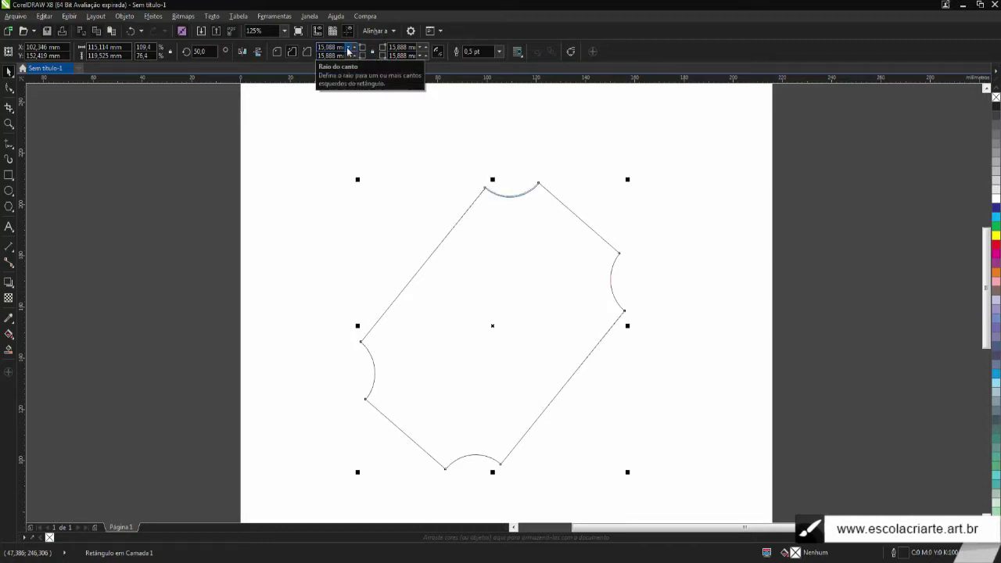
pyautogui.click(350, 52)
pyautogui.click(349, 52)
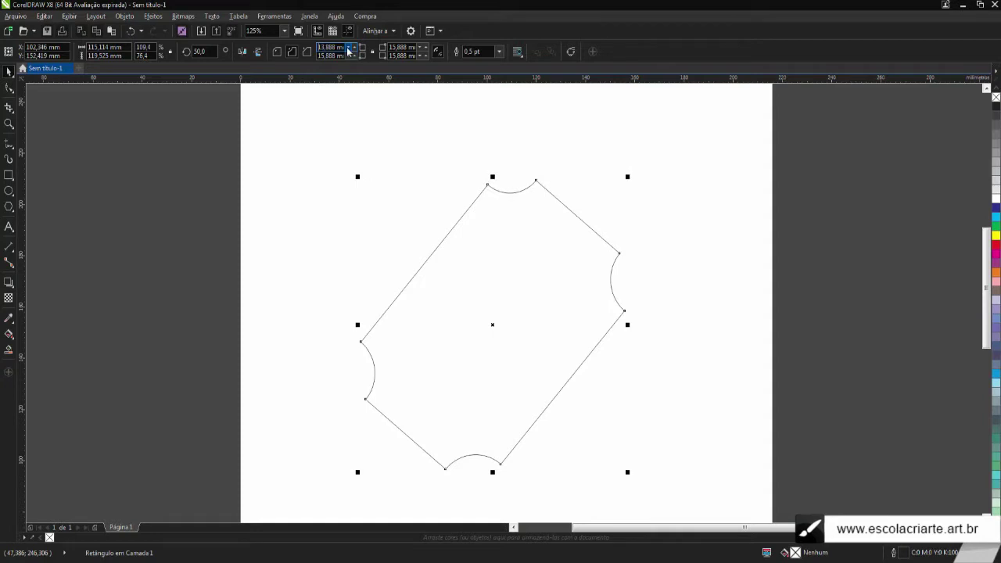
pyautogui.click(349, 52)
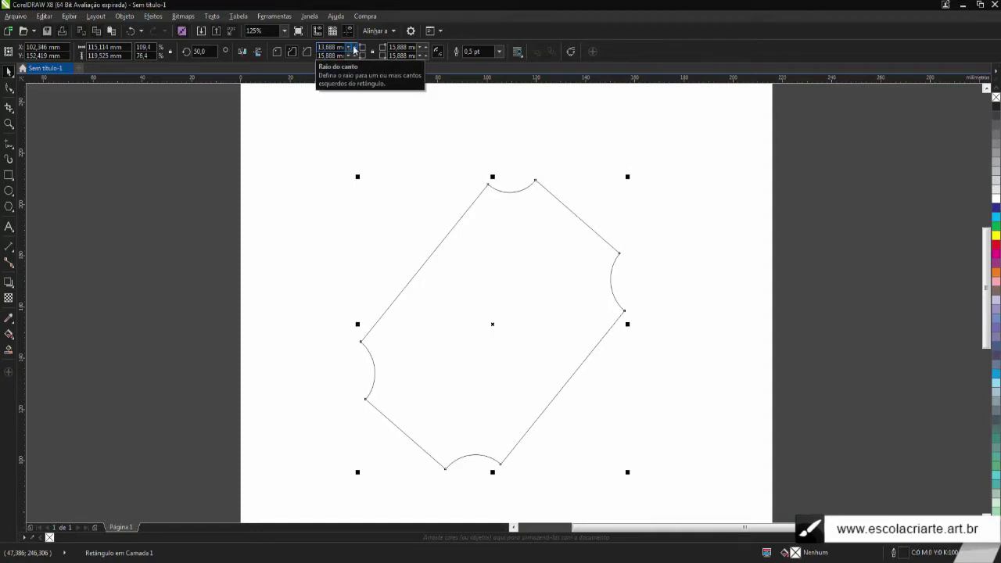
pyautogui.click(330, 48)
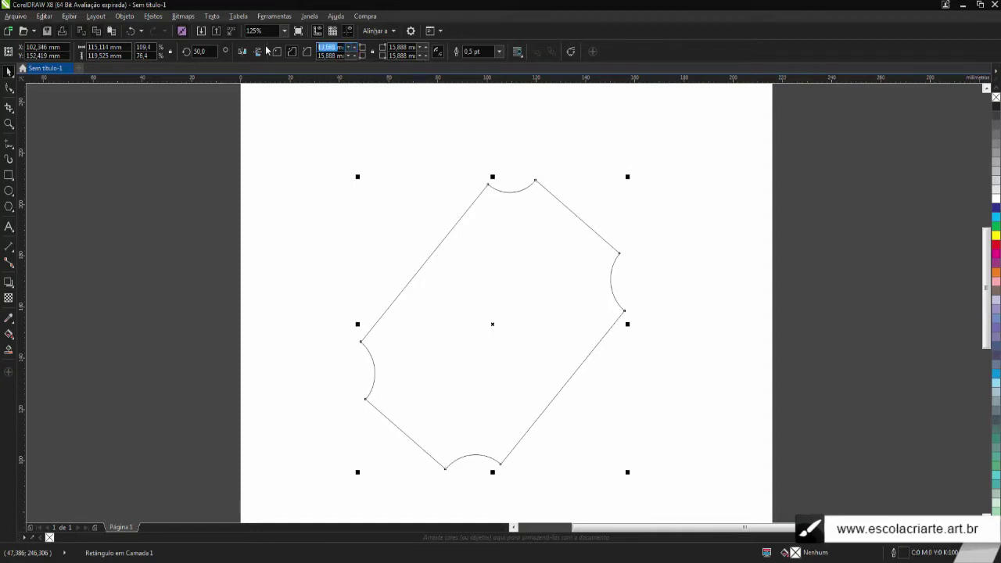
pyautogui.click(295, 134)
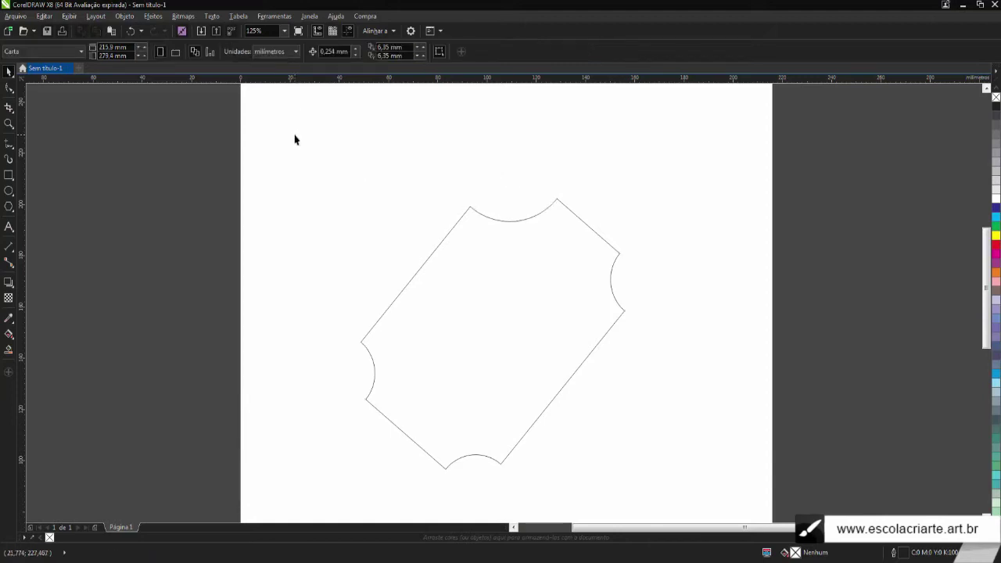
# Reduce the scallop radius of the corner nearest the page's left edge, leaving the other corners unlinked
pyautogui.click(478, 232)
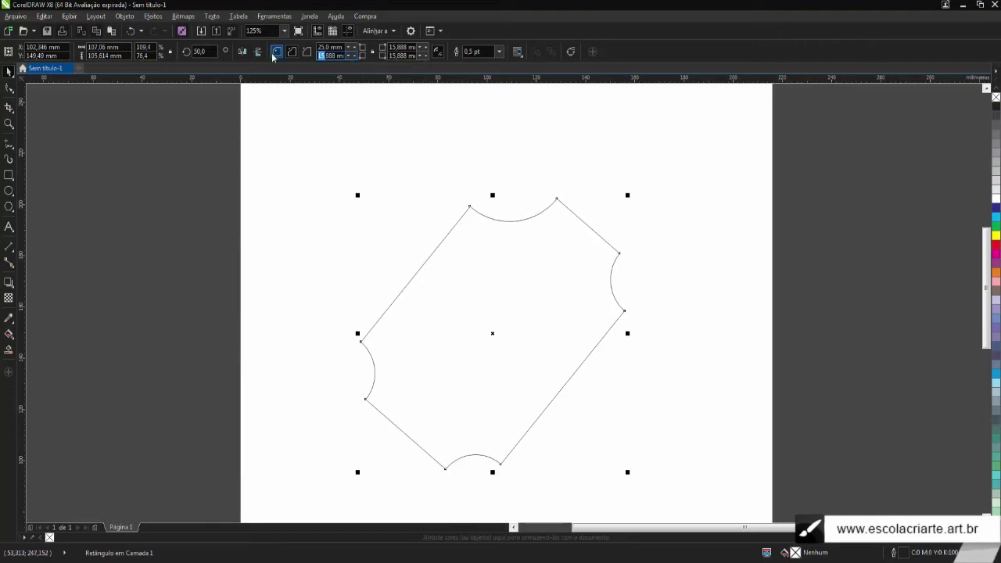
pyautogui.click(324, 202)
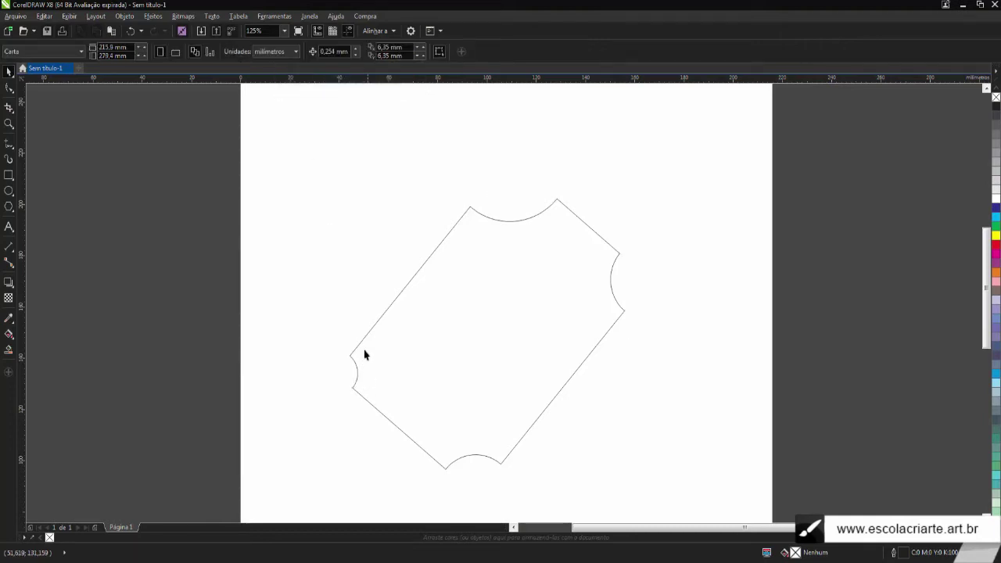
# Try the chamfered and rounded corner styles on the rectangle and return it to scalloped corners
pyautogui.click(474, 303)
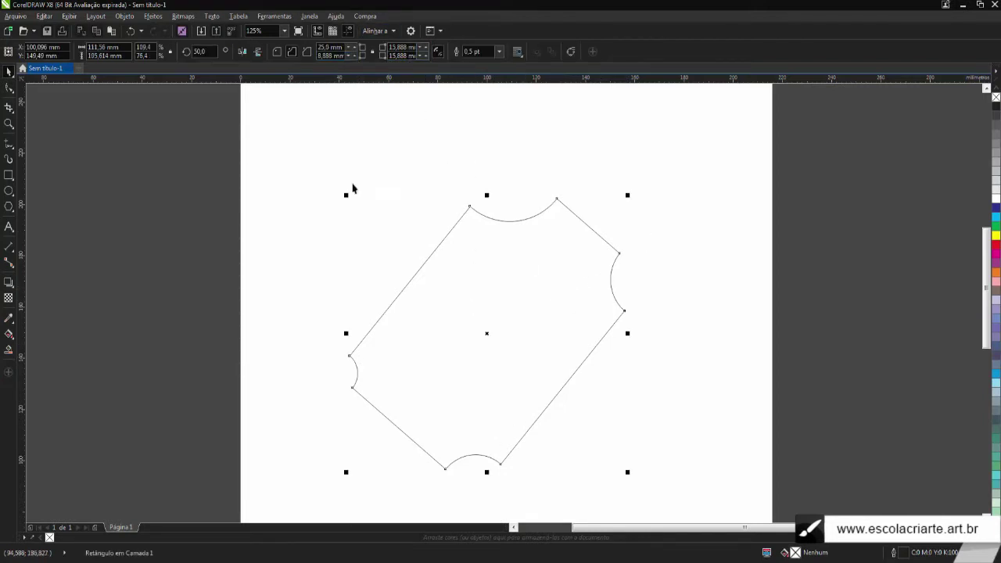
pyautogui.click(307, 53)
pyautogui.click(292, 54)
pyautogui.click(278, 53)
pyautogui.click(292, 53)
pyautogui.click(307, 52)
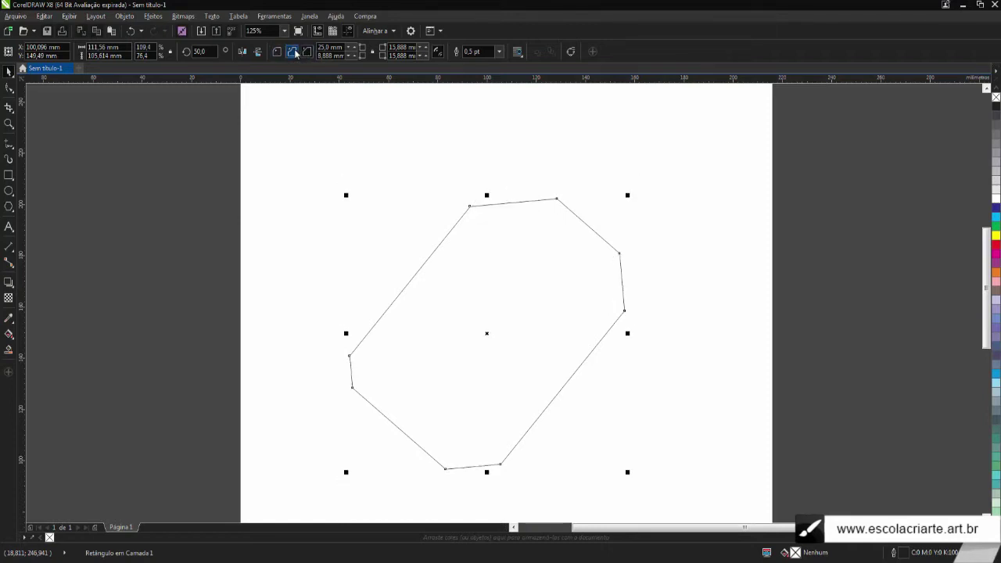
pyautogui.click(292, 53)
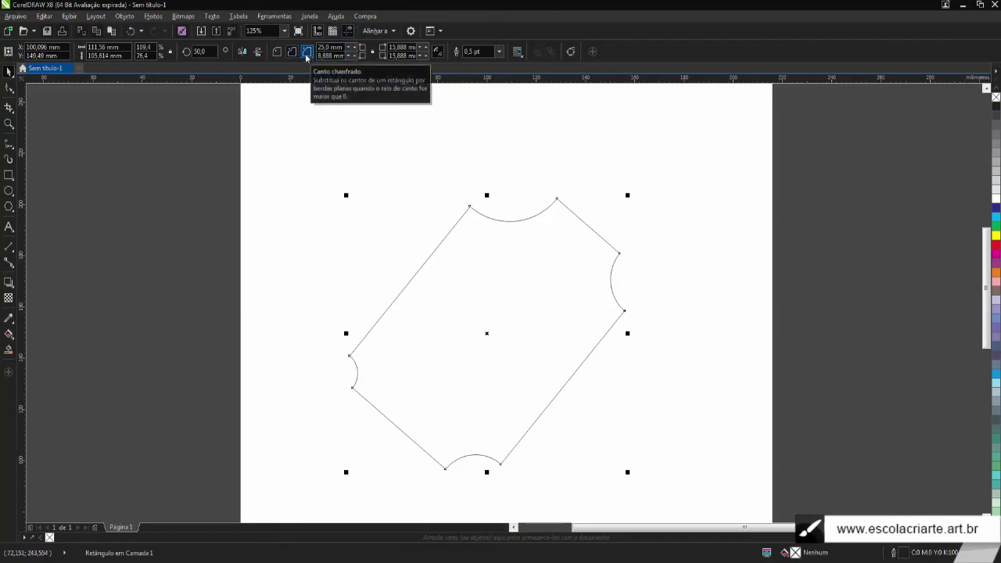
# Try outline widths of 12 pt, minimum thickness and 1.5 pt on the scalloped rectangle
pyautogui.click(500, 55)
pyautogui.click(482, 107)
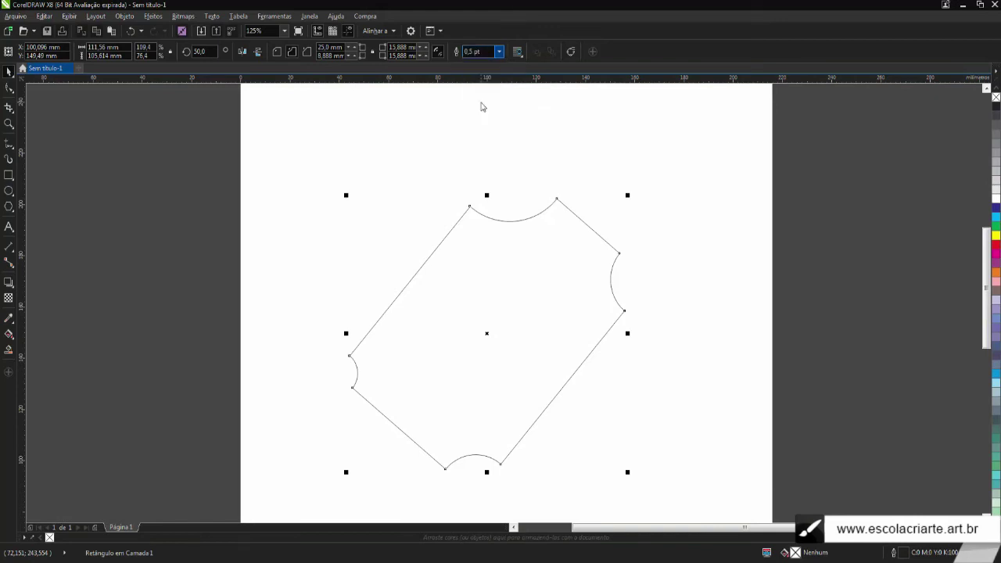
pyautogui.click(487, 244)
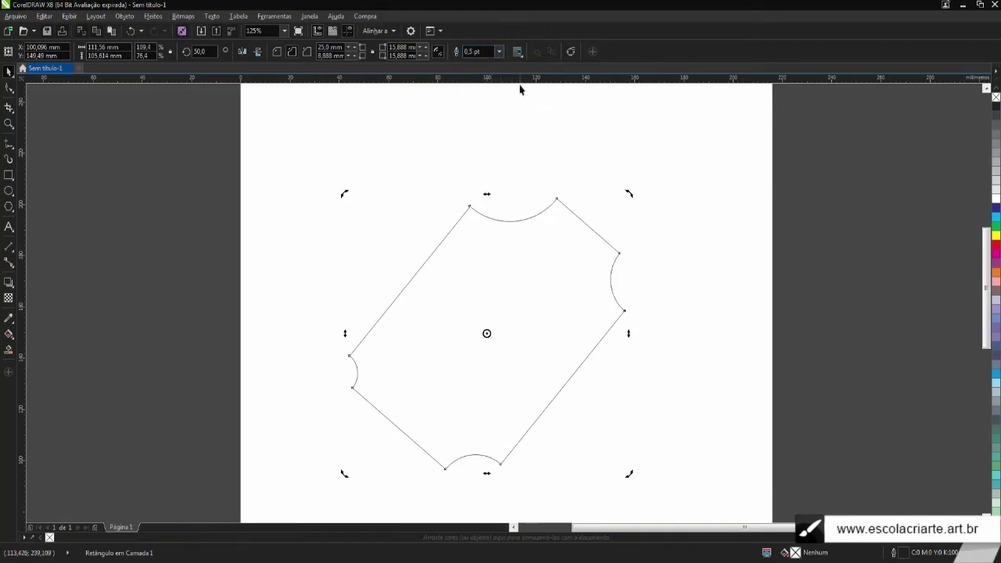
pyautogui.click(500, 53)
pyautogui.click(492, 150)
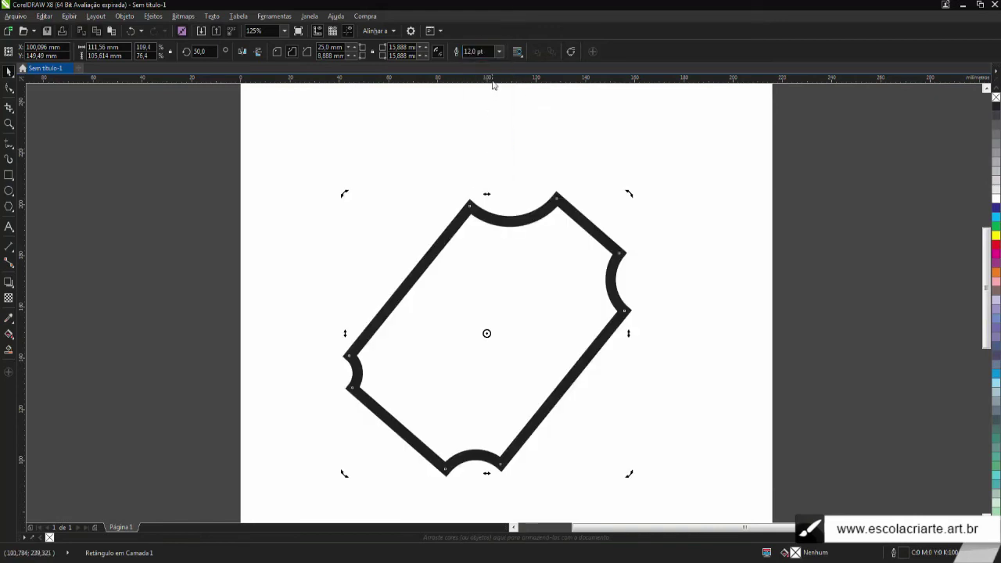
pyautogui.click(495, 54)
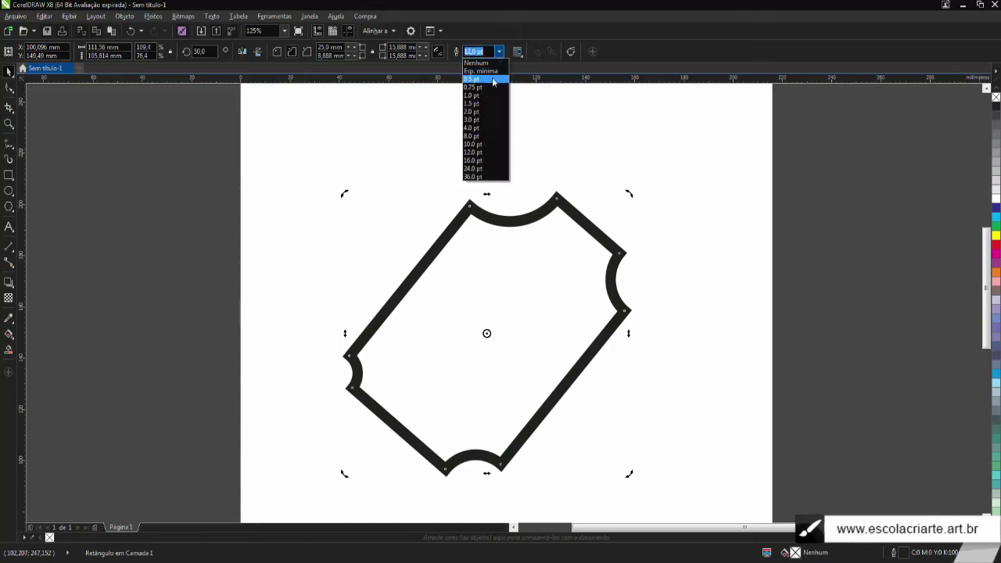
pyautogui.click(494, 71)
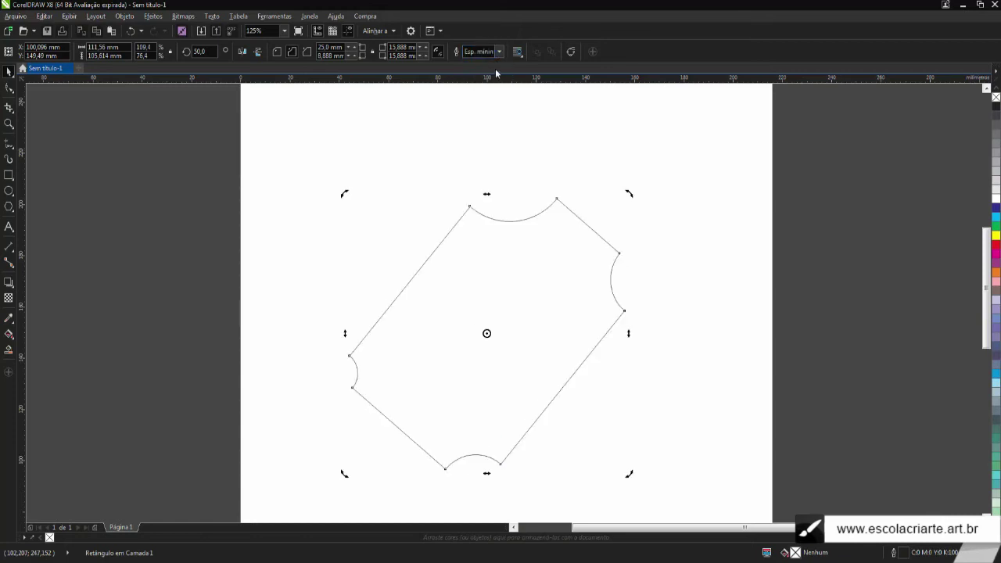
pyautogui.click(501, 53)
pyautogui.click(488, 103)
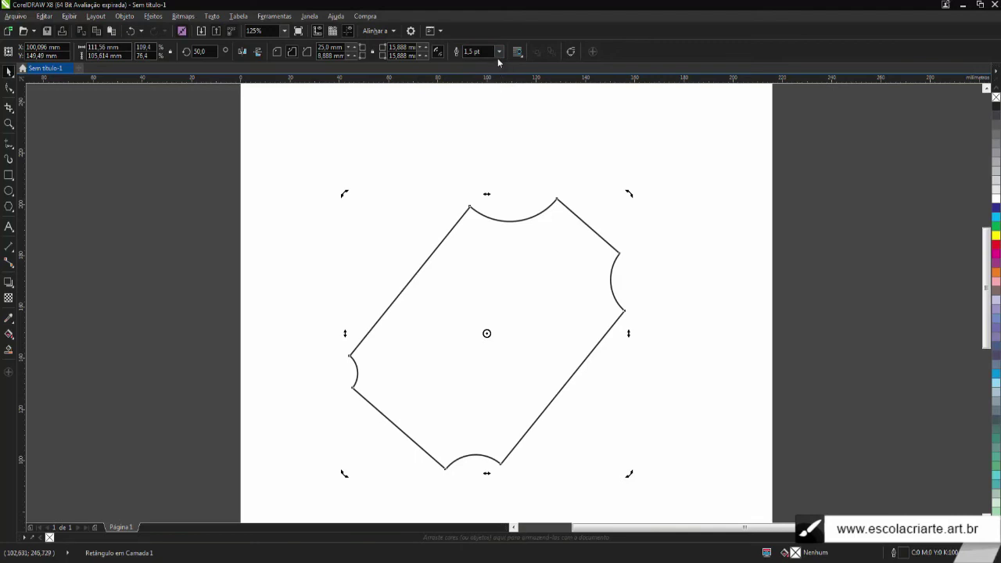
# Set the scalloped rectangle's outline width to 3 pt and deselect it
pyautogui.click(498, 53)
pyautogui.click(490, 119)
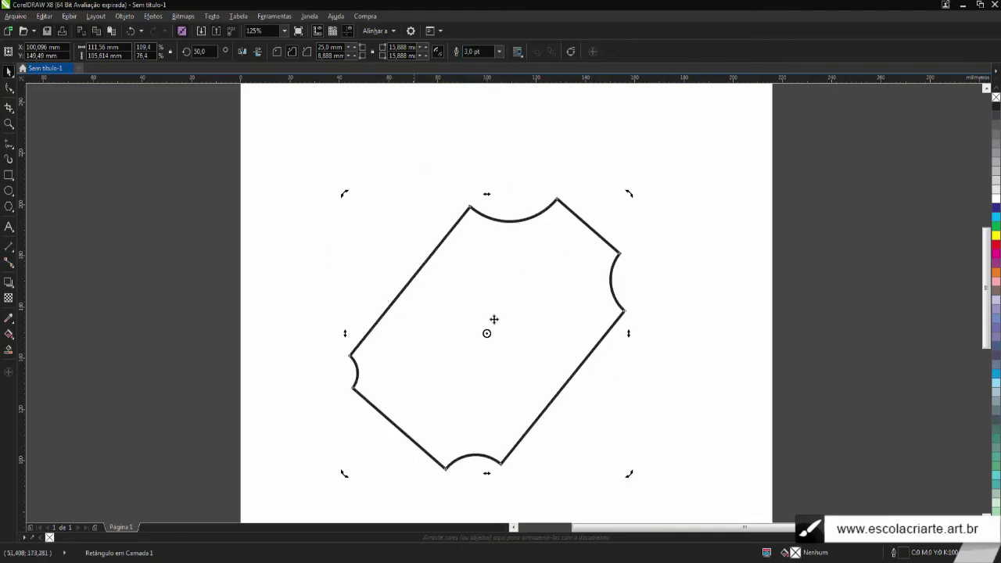
pyautogui.click(701, 237)
# Move the rectangle about 7 mm up the page, centring it at about X 102 mm, Y 156 mm
pyautogui.moveTo(478, 268); pyautogui.dragTo(480, 243)
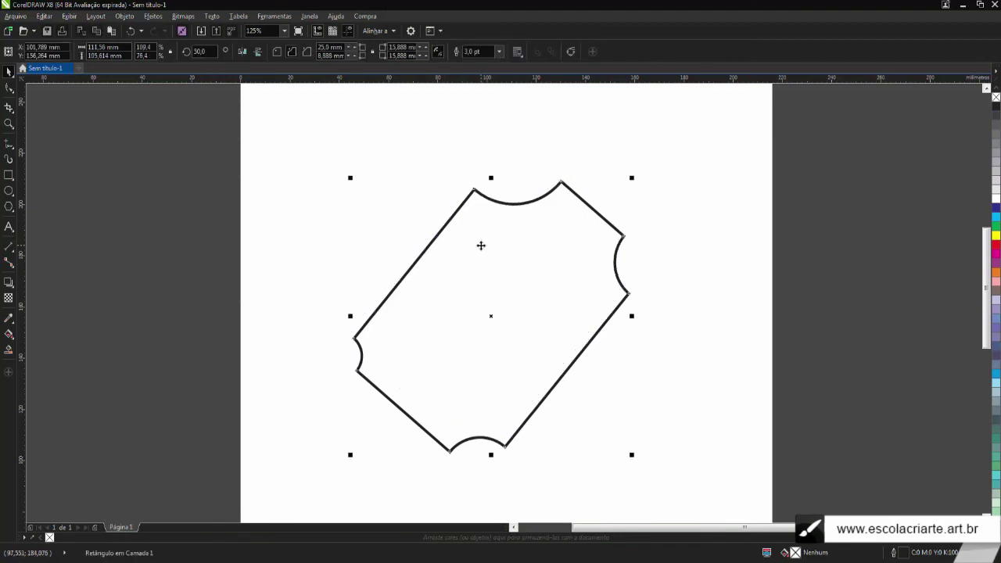
pyautogui.scroll(-2, 480, 243)
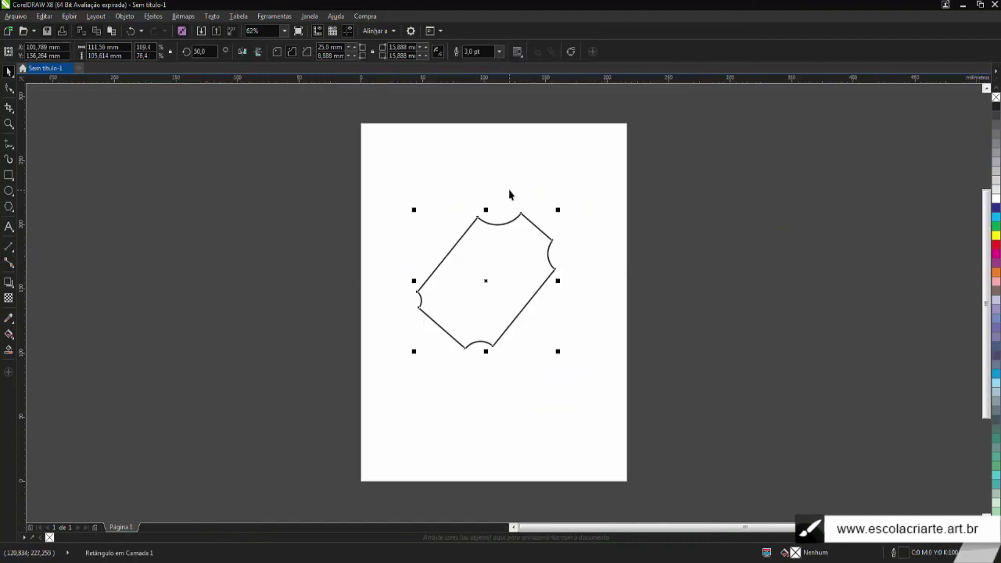